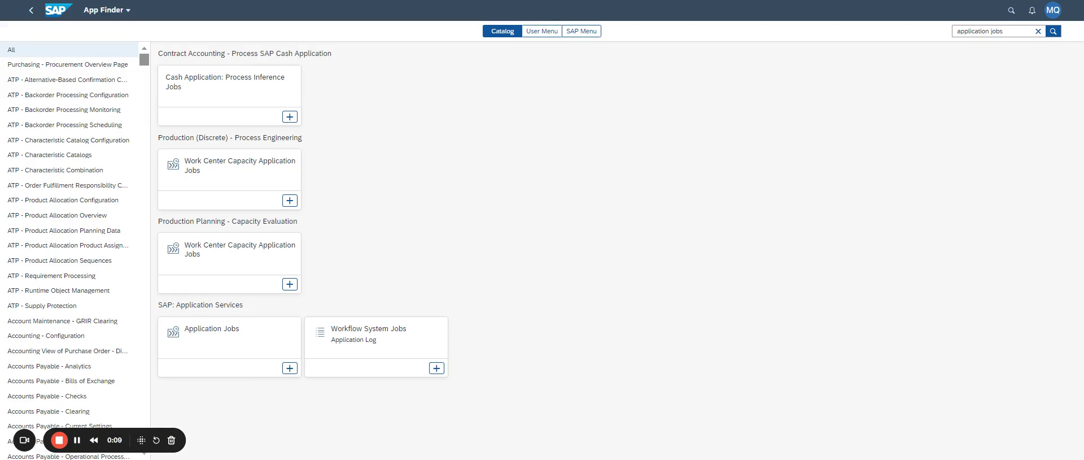
Open the Application Jobs tile from the App Finder search results.
left_click(213, 346)
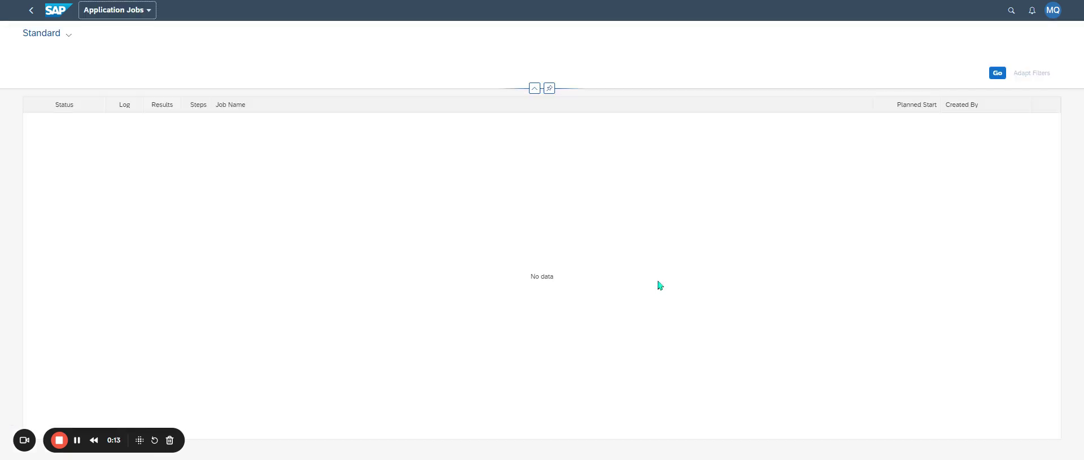
Filter the job list from 1 day before to 30 days after today and refresh it.
left_click(989, 73)
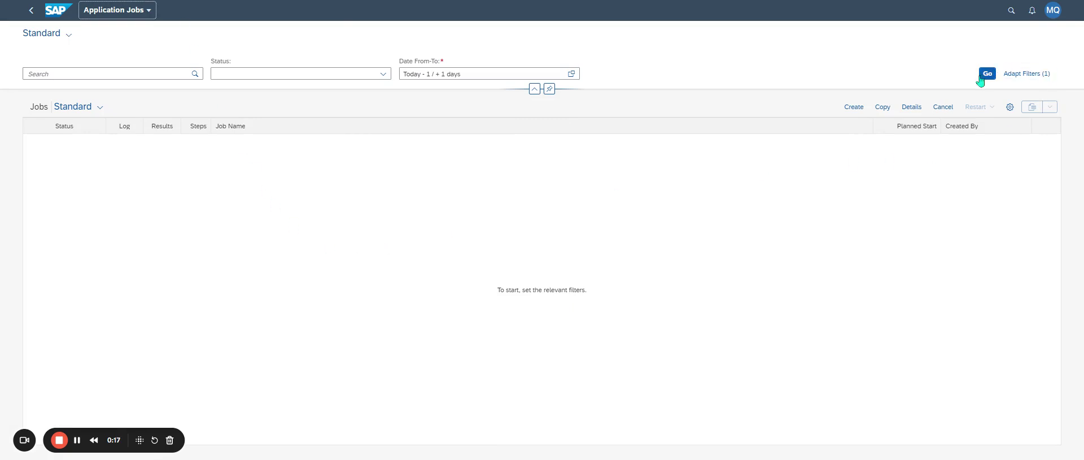
left_click(572, 73)
left_click(590, 136)
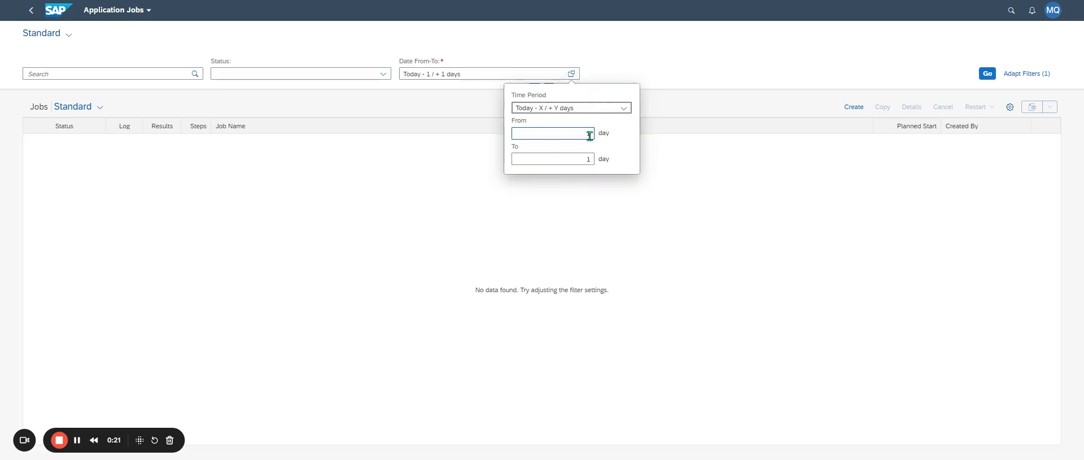
left_click(574, 158)
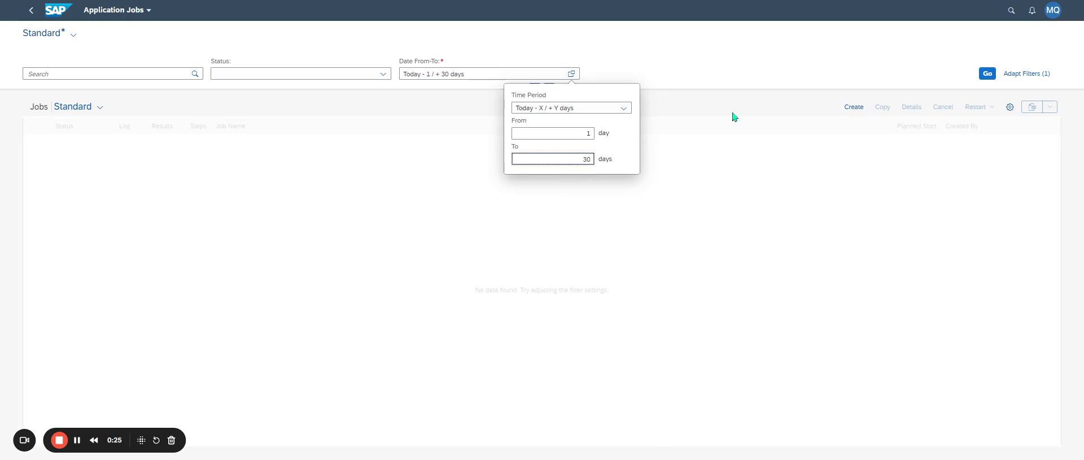
left_click(986, 74)
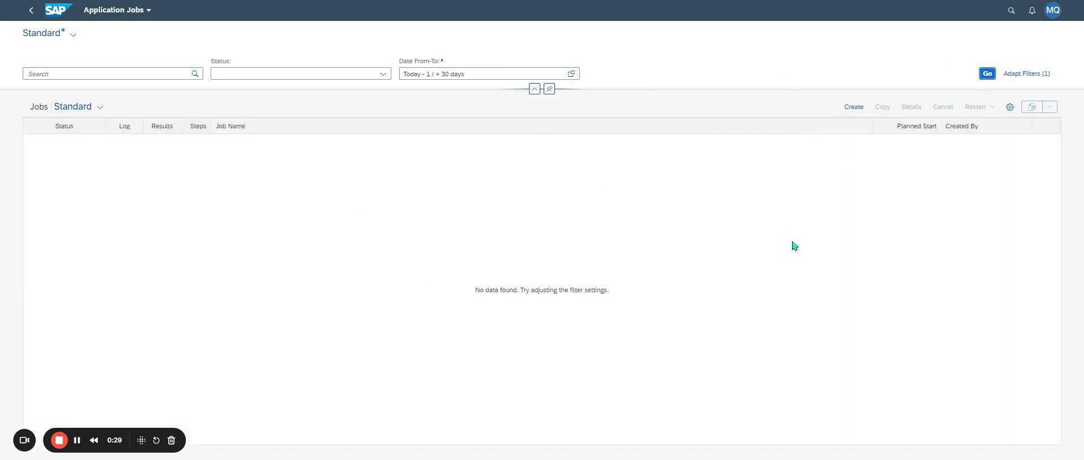
Create a new job and clear the template search so all 433 templates show.
left_click(859, 113)
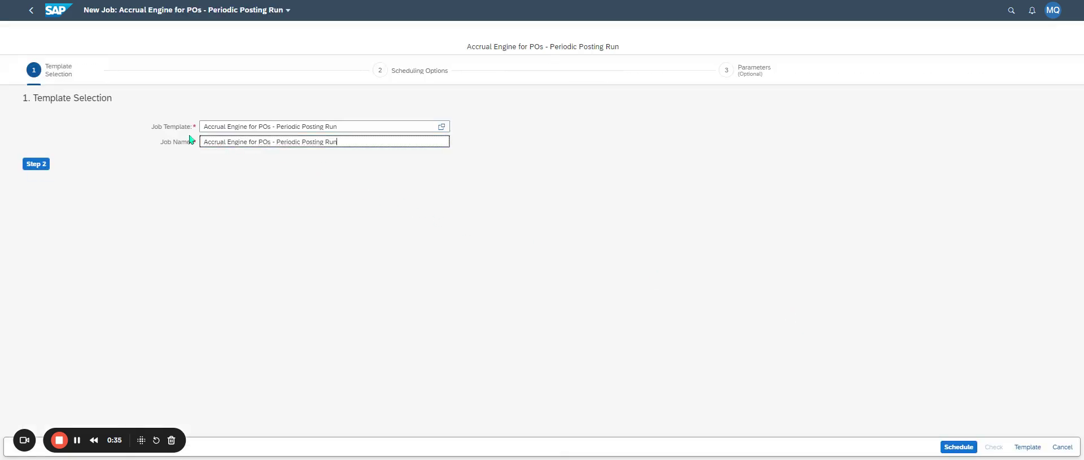
left_click(442, 128)
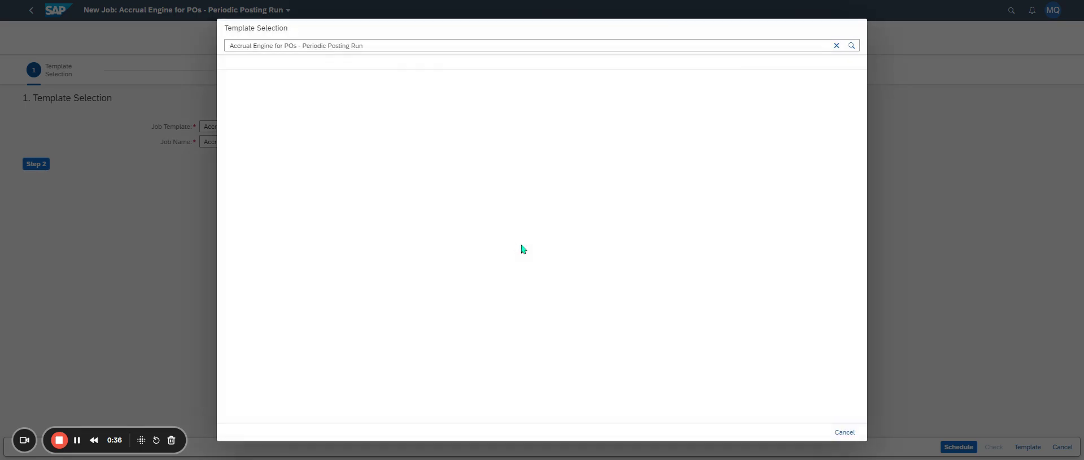
left_click_drag(392, 44, 135, 46)
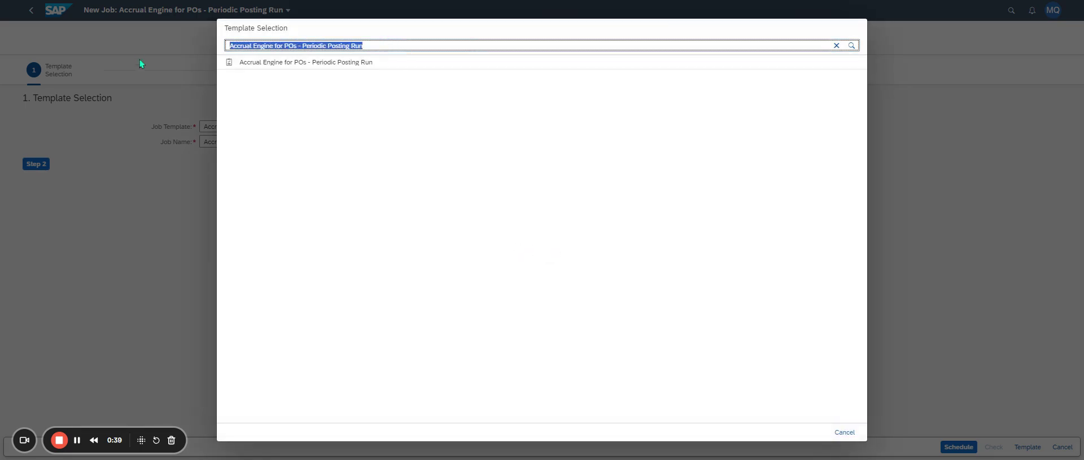
key("BackSpace")
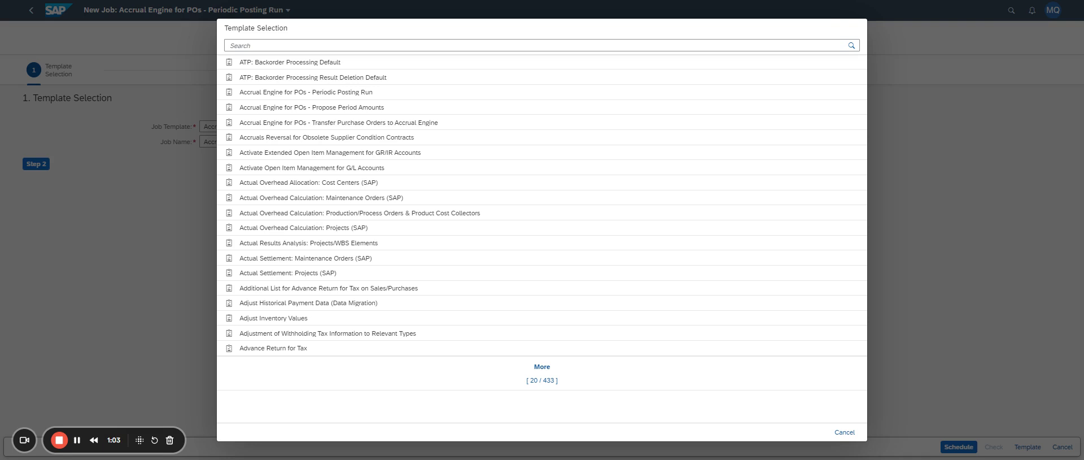
Search for and select the Schedule Billing Creation job template.
left_click(297, 45)
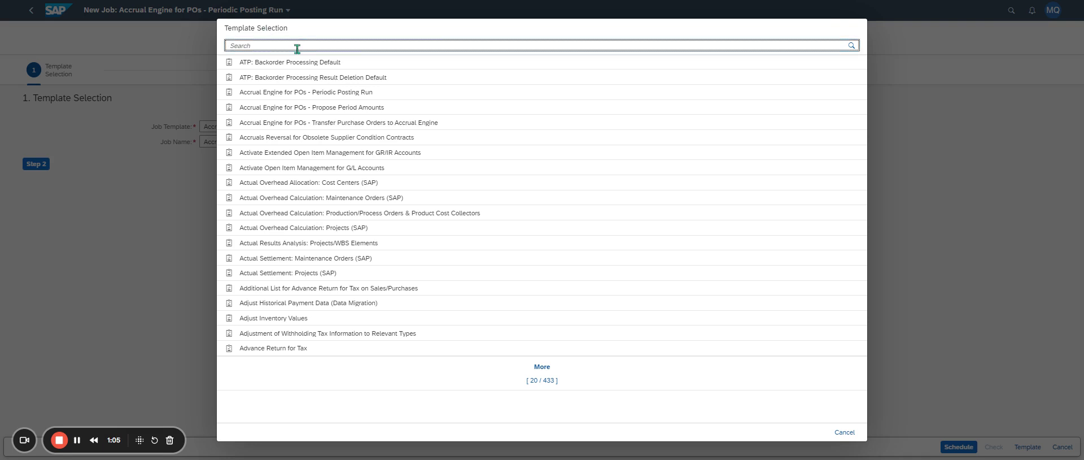
type("Schedule Billing Creation")
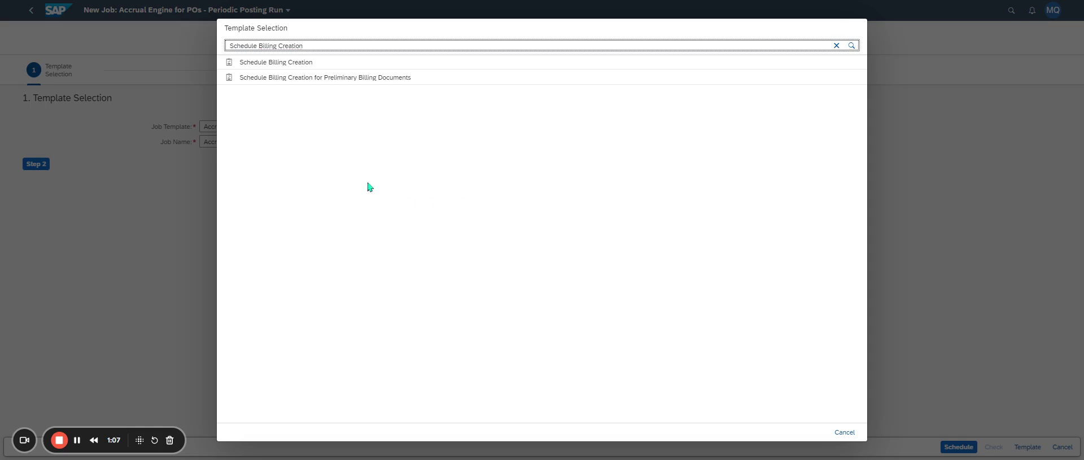
left_click(319, 66)
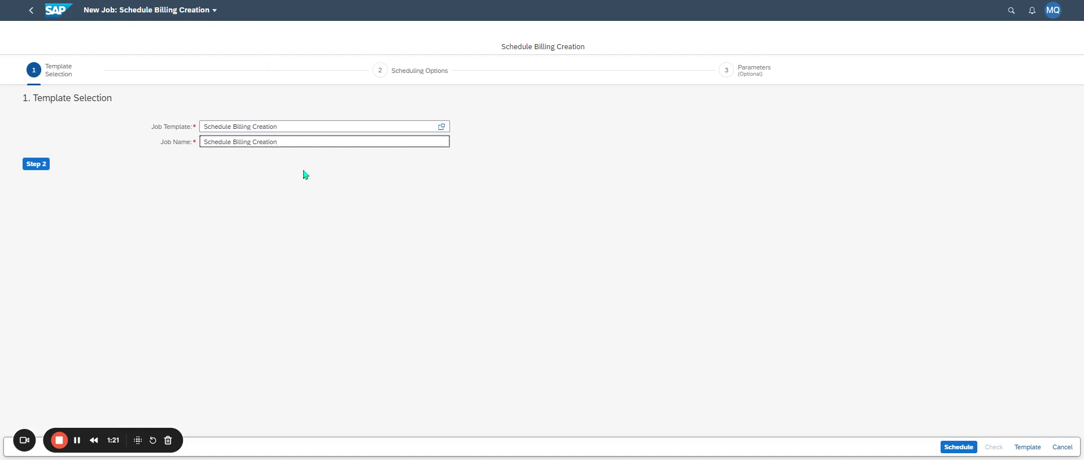
Rename the job to 'Facturation Inter-société SIP2 / AB'.
left_click(303, 136)
key("ctrl+a")
type("Facturation Inter-société SIP2 / AB")
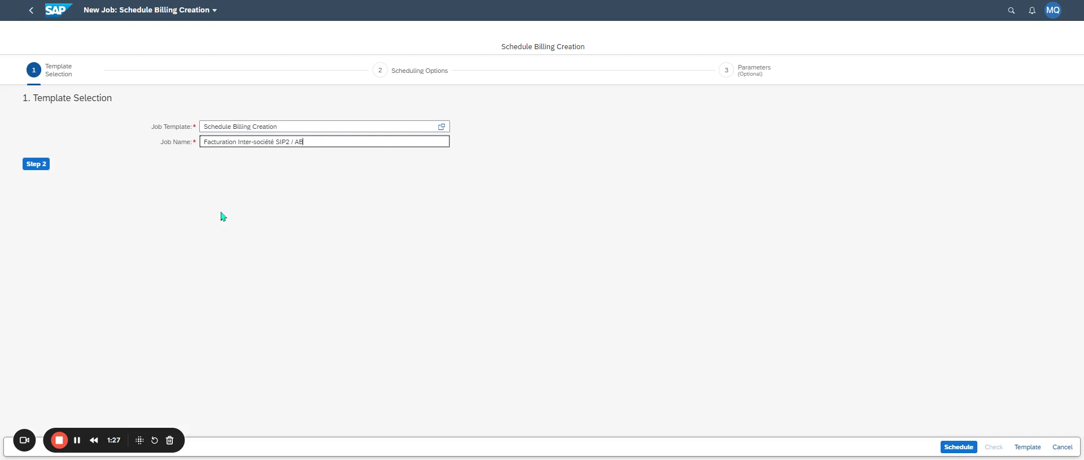
On Scheduling Options, turn off Start Immediately and open the recurrence pattern settings.
left_click(37, 167)
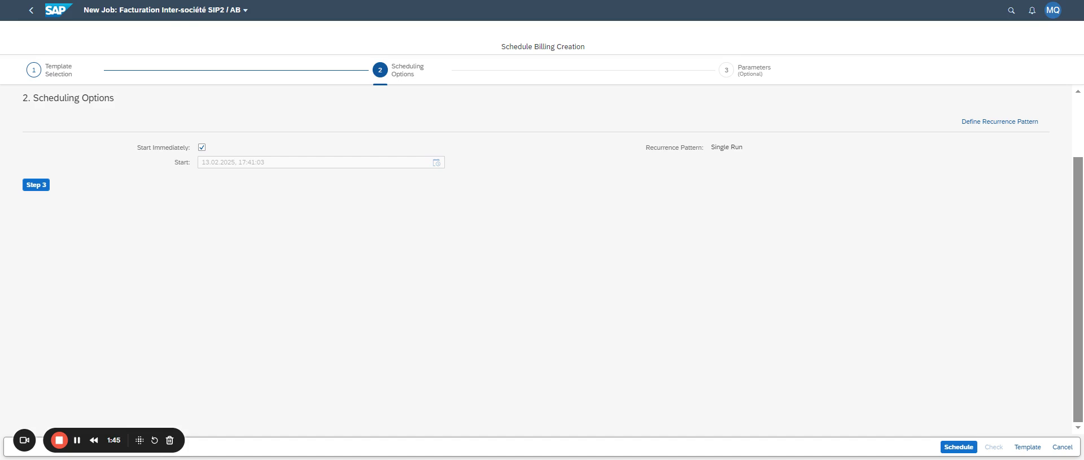
key("Tab")
left_click(201, 149)
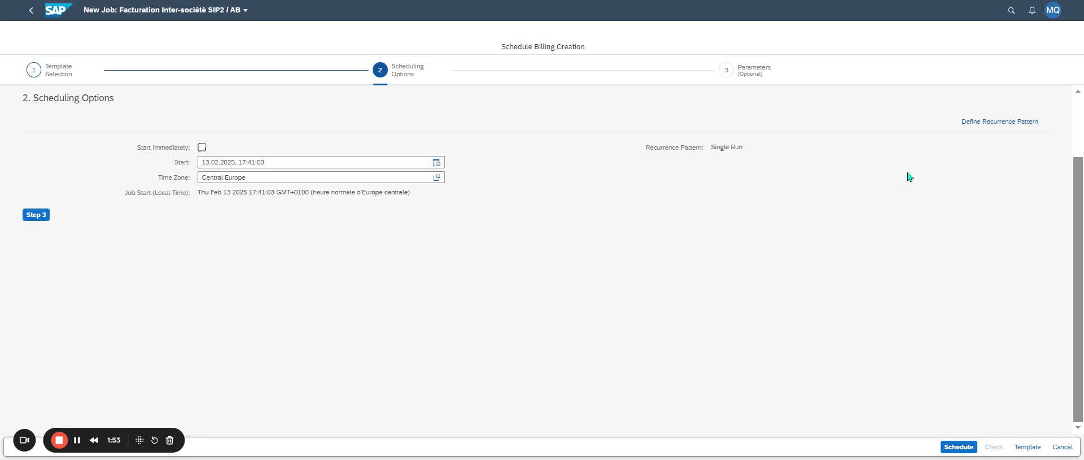
left_click(979, 134)
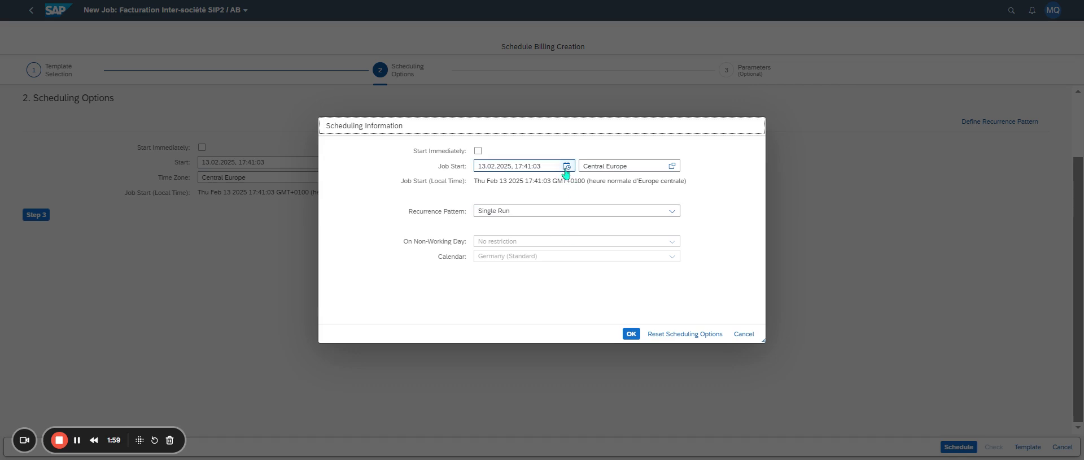
Set the job start to 3 March 2025 at 22:00.
left_click(567, 166)
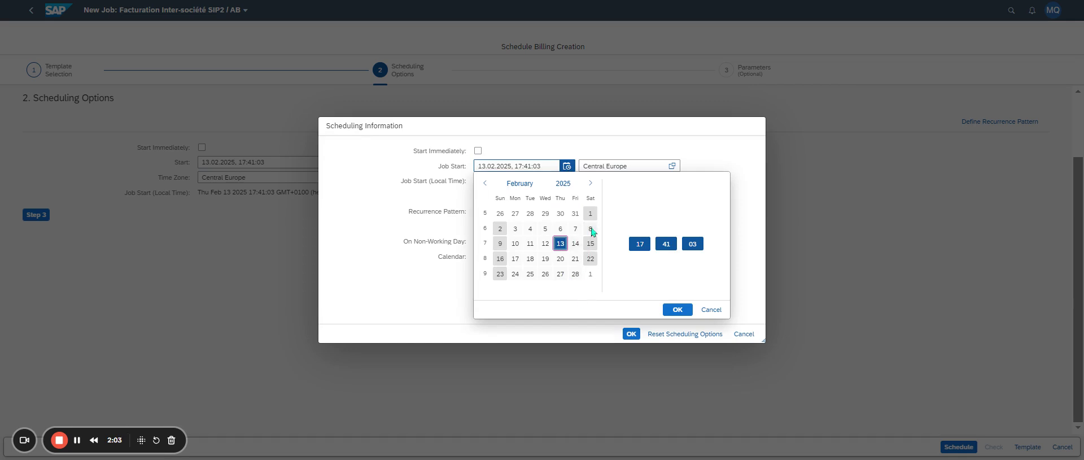
left_click(590, 186)
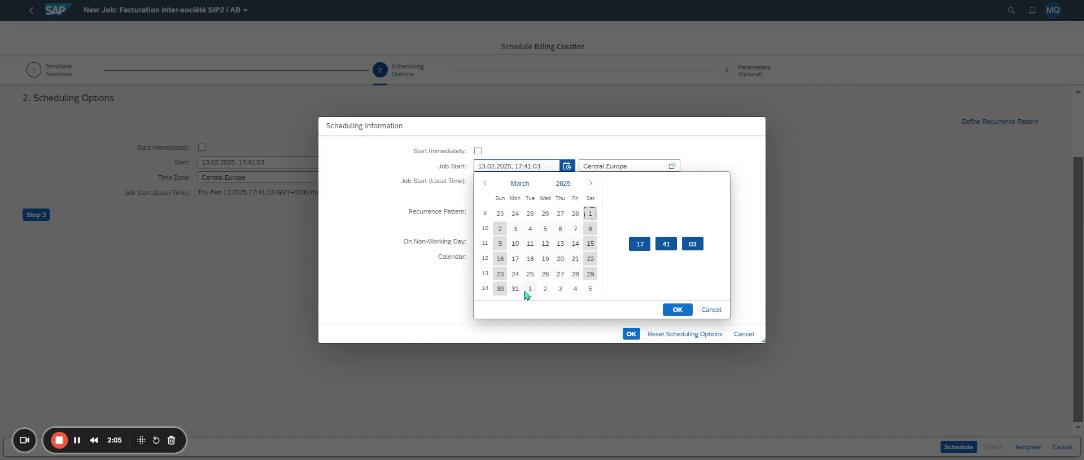
left_click(515, 228)
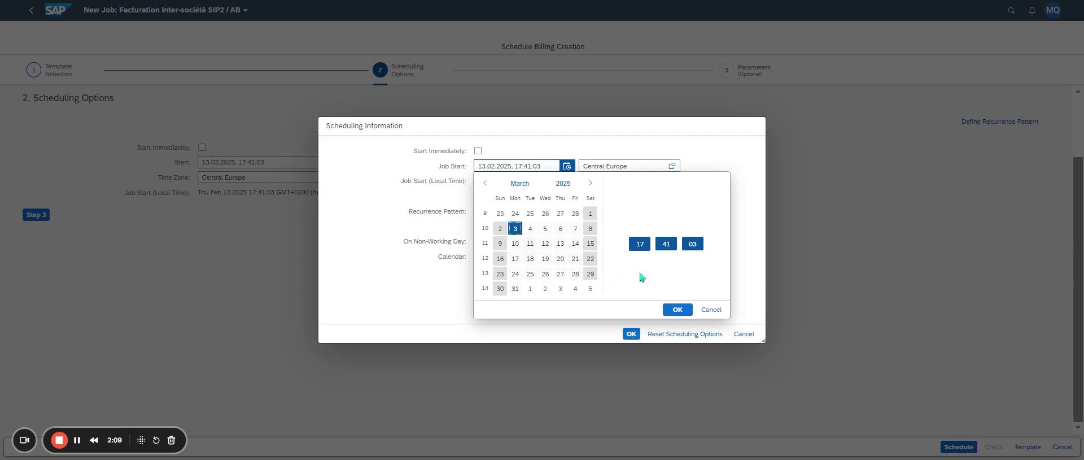
left_click(639, 244)
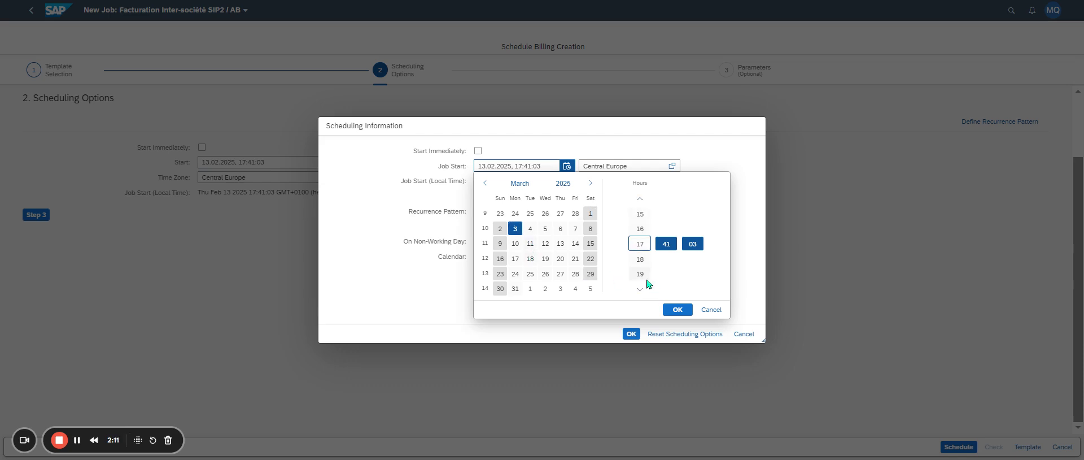
type("2200")
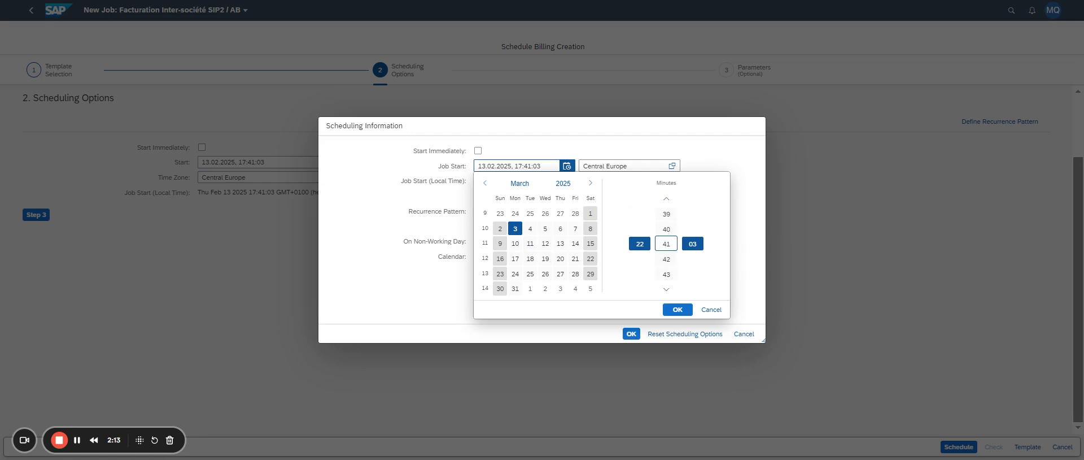
key("Tab")
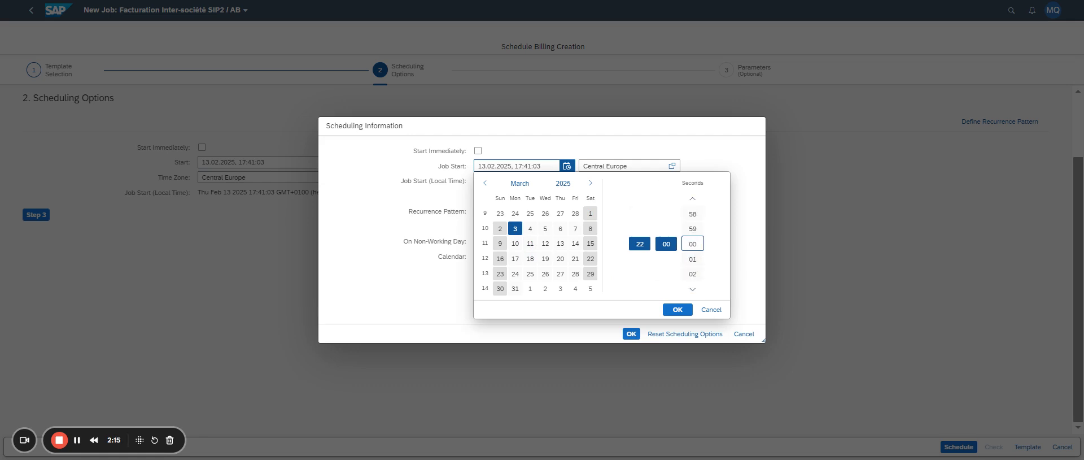
left_click(678, 310)
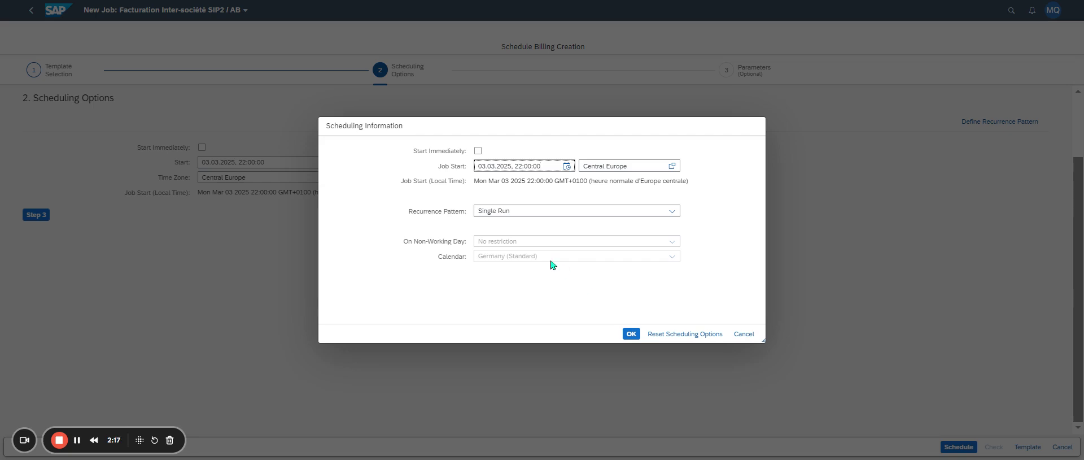
Make the job recur daily, every 1 day.
left_click(526, 214)
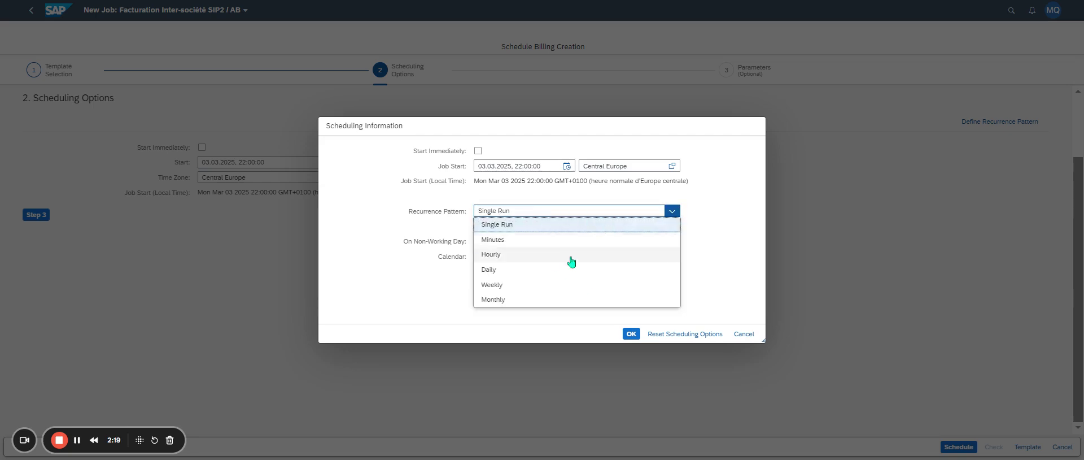
left_click(542, 277)
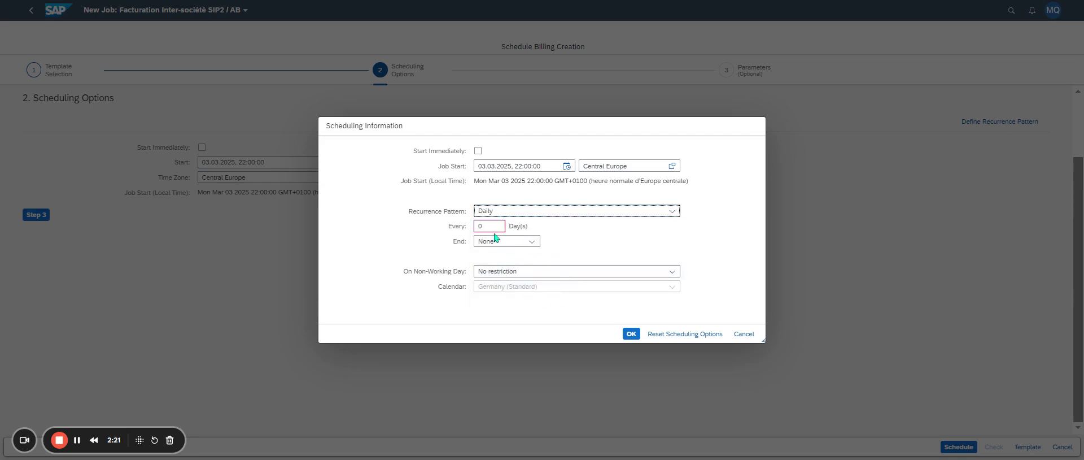
left_click(483, 225)
type("1")
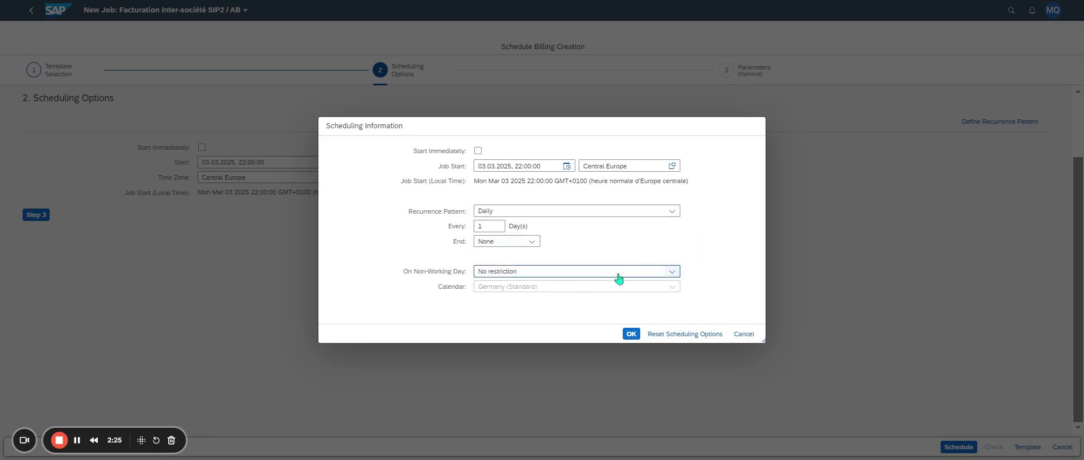
Set non-working days to No restriction, confirm the recurrence, and go to Parameters.
left_click(647, 271)
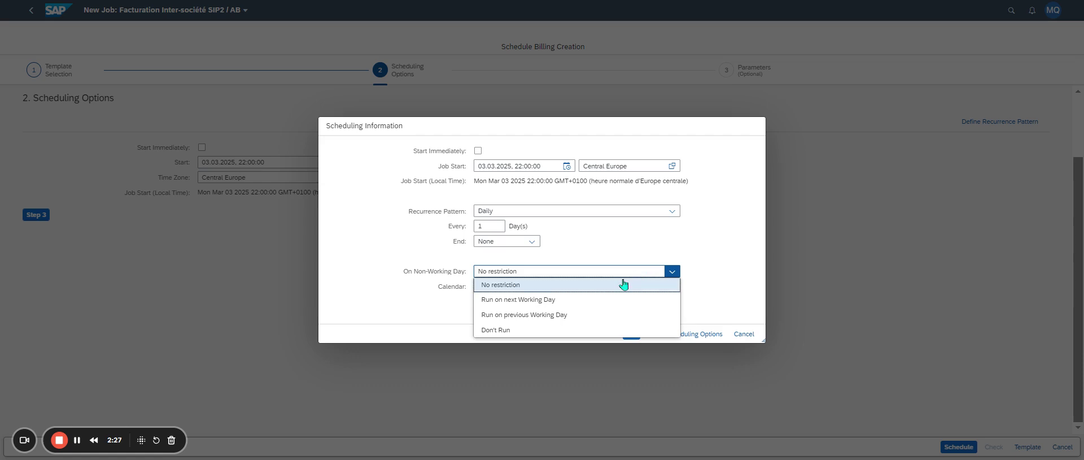
left_click(599, 300)
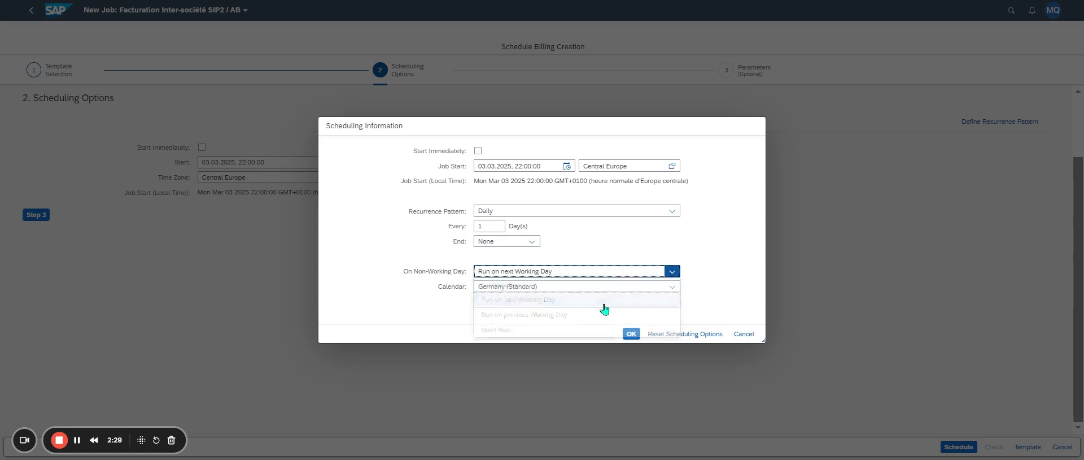
left_click(668, 285)
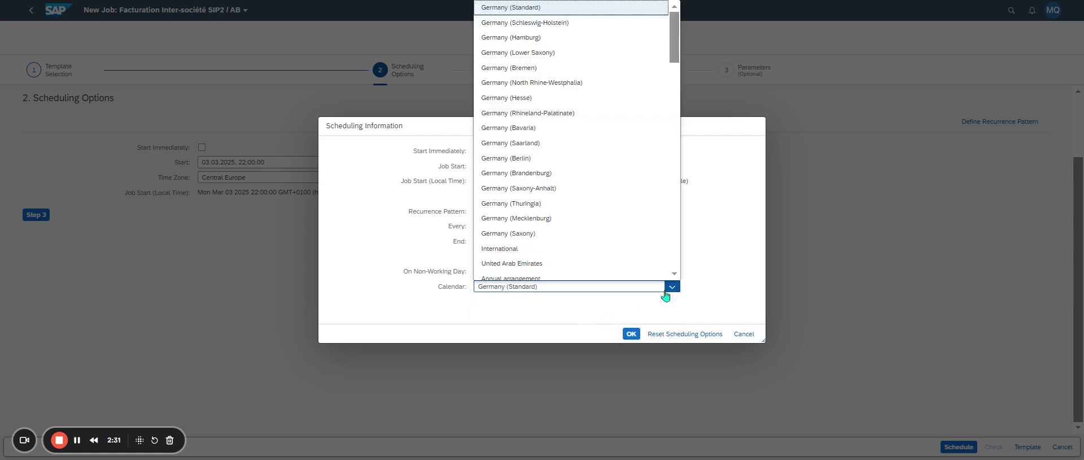
type("France")
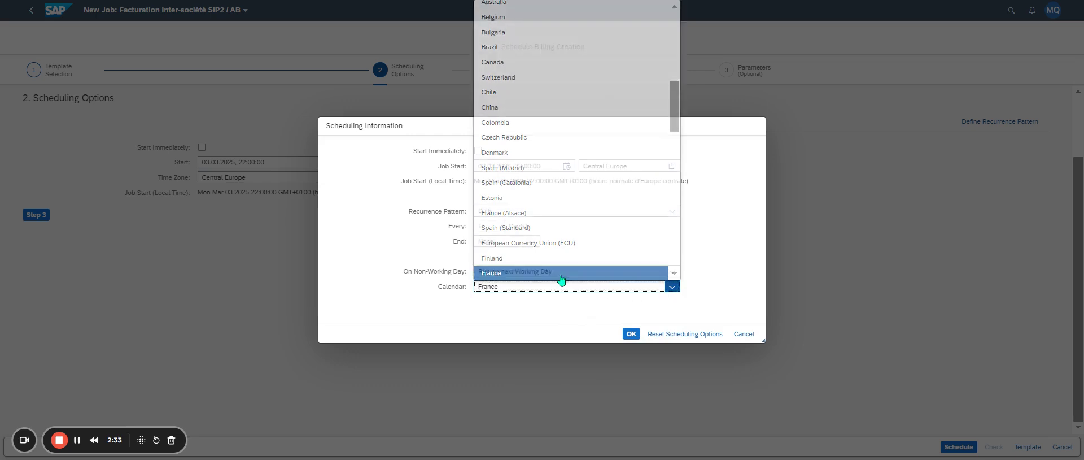
left_click(558, 275)
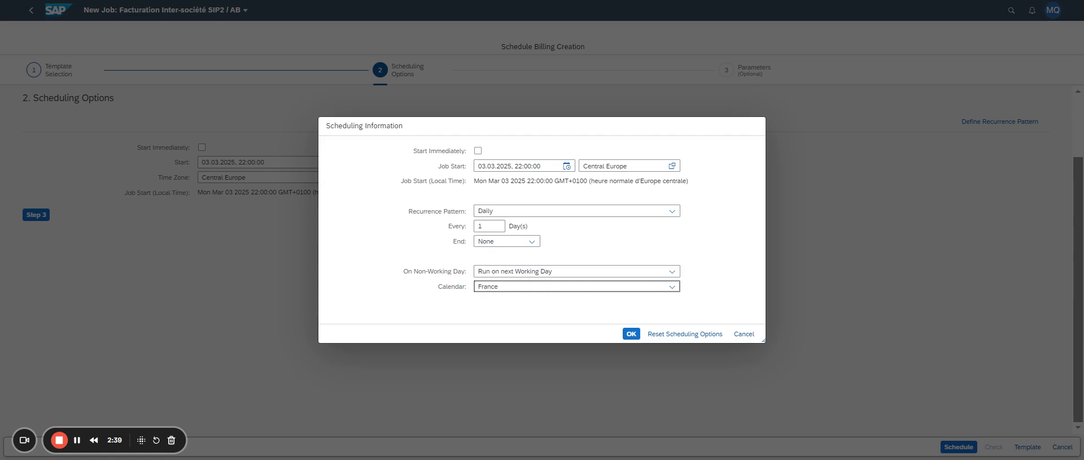
left_click(569, 272)
left_click(531, 286)
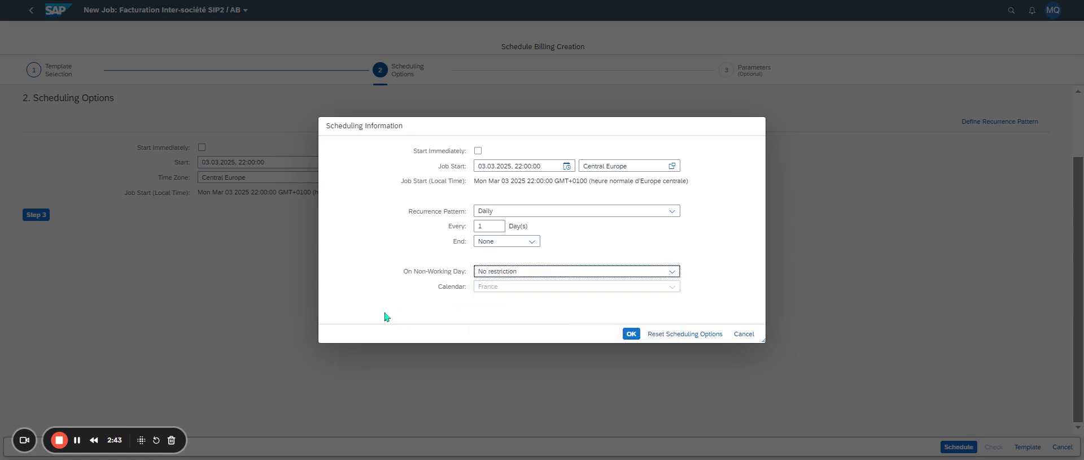
left_click(631, 334)
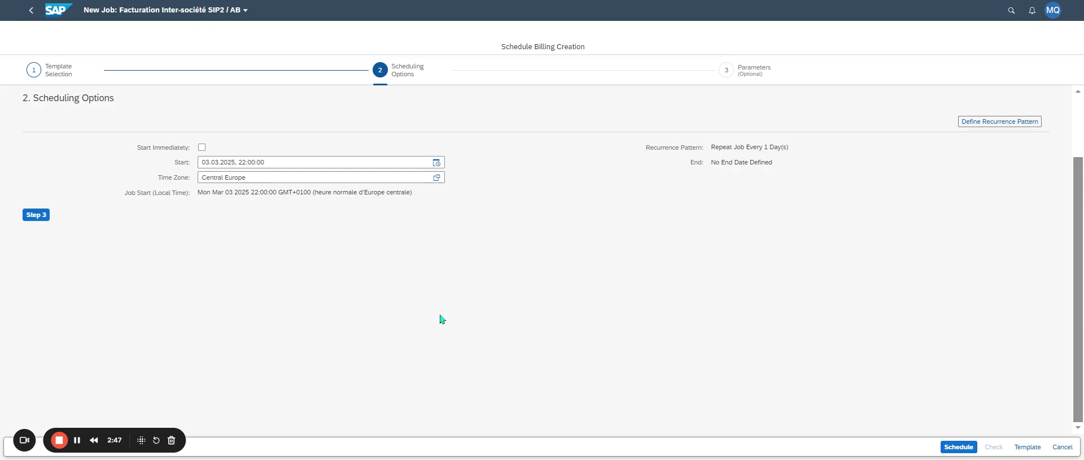
left_click(36, 215)
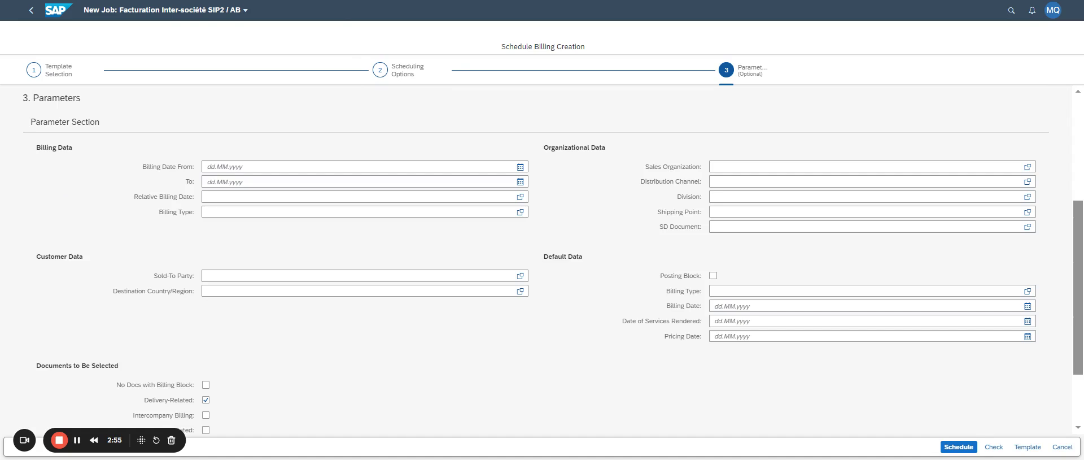
Check Order-Related, uncheck Delivery-Related, and bring up the Billing Type list.
scroll(269, 318, "down", 3)
left_click(206, 335)
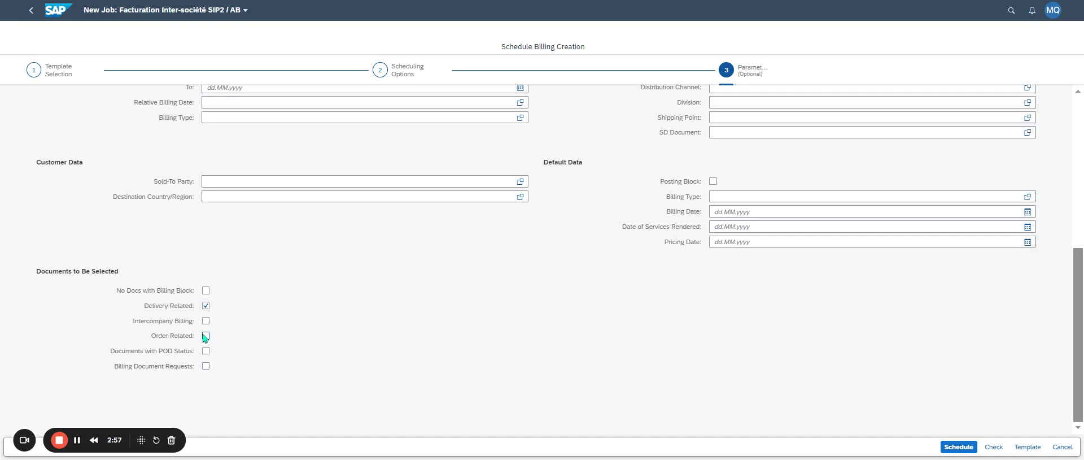
left_click(205, 305)
scroll(274, 310, "up", 2)
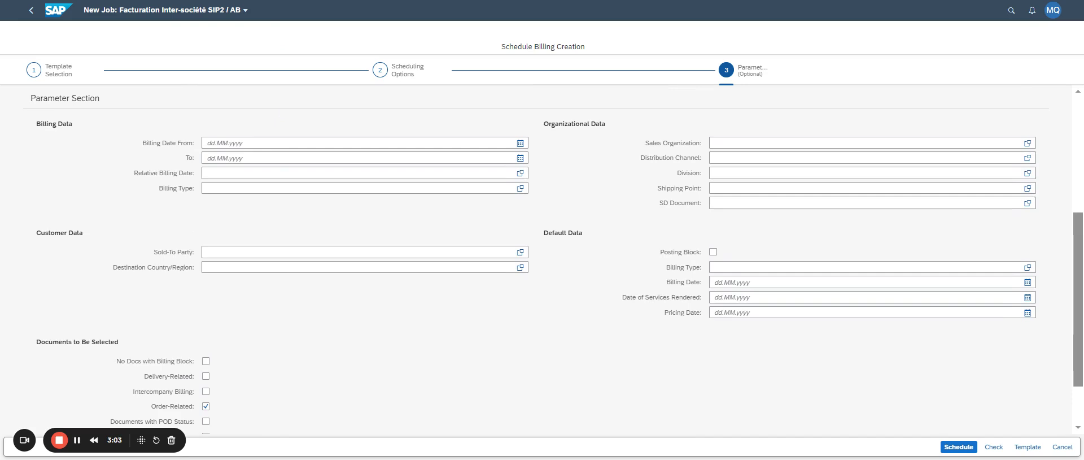
left_click(520, 188)
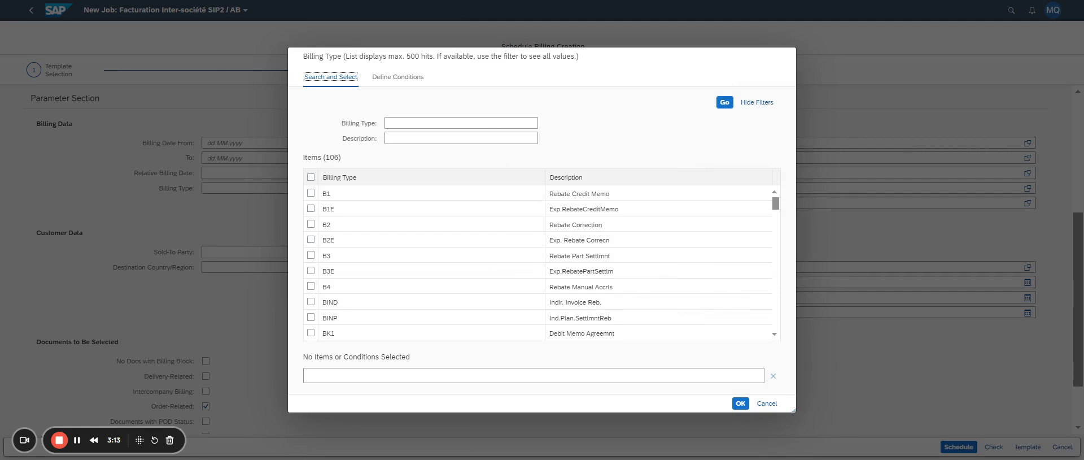
Filter billing types by ZP* and select ZP03 and ZP04.
left_click(404, 123)
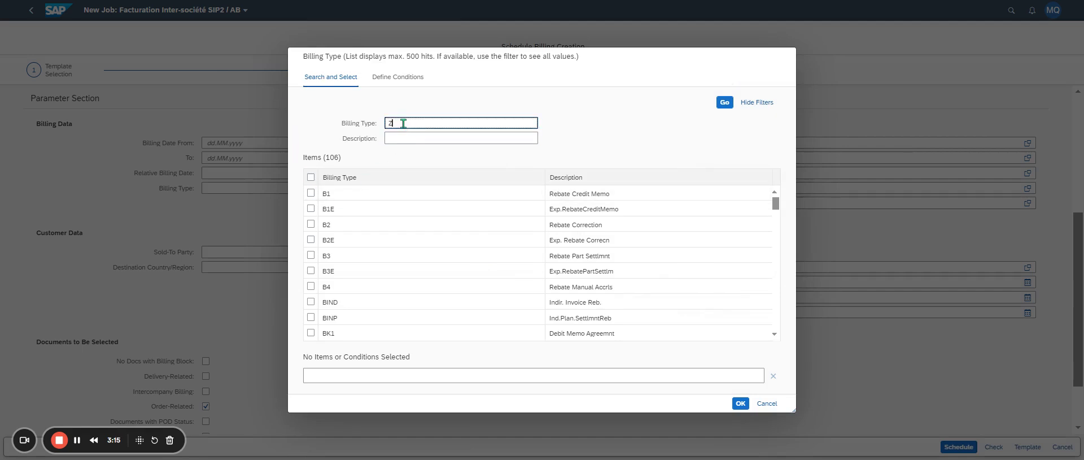
type("ZP*")
key("Return")
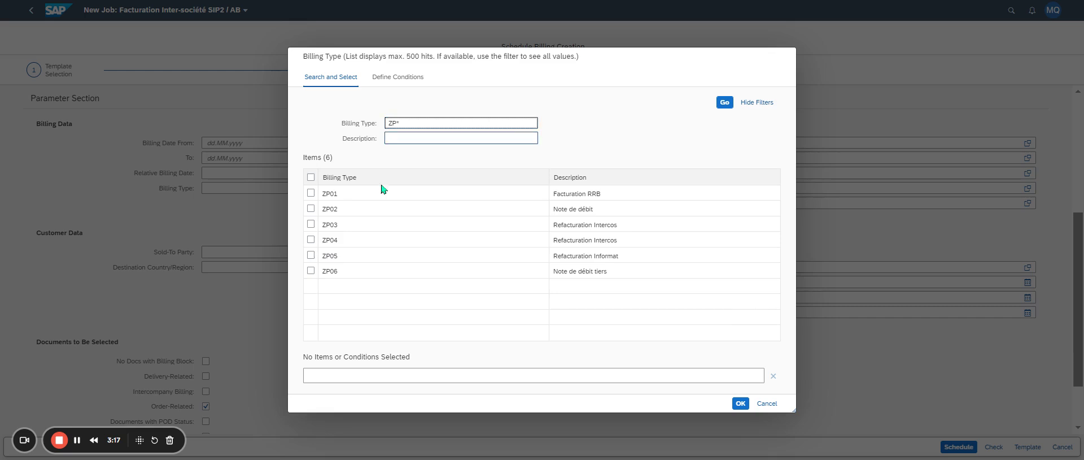
left_click(311, 226)
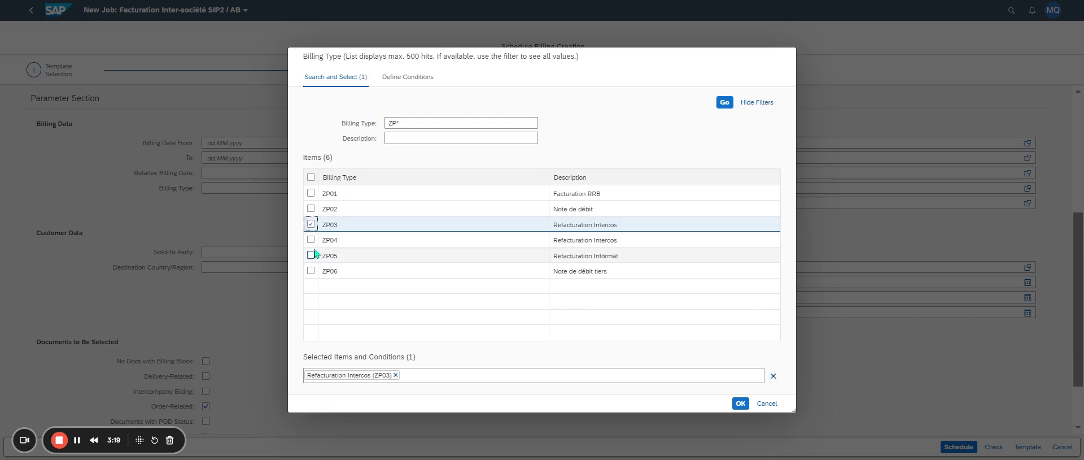
left_click(312, 239)
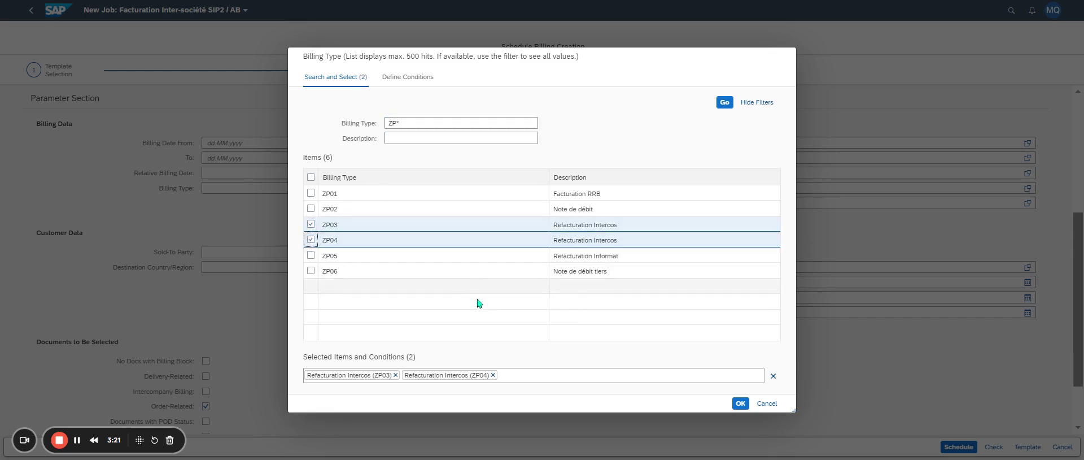
left_click(741, 404)
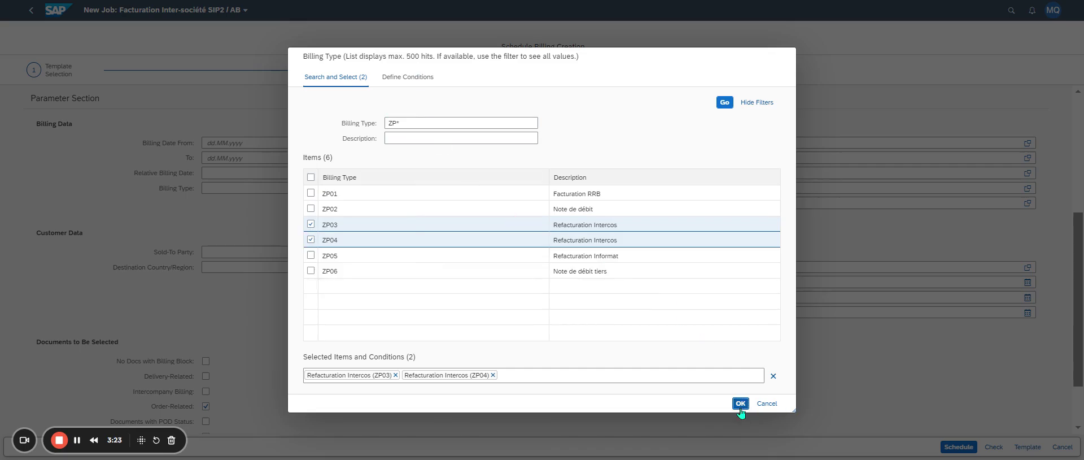
Filter billing types by ZO* and add ZO06 and ZO07.
key("F4")
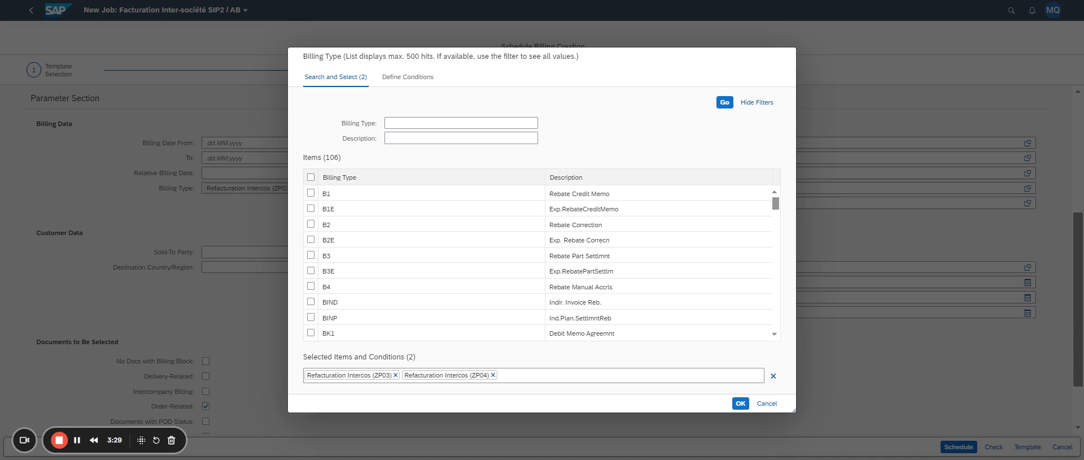
left_click(424, 125)
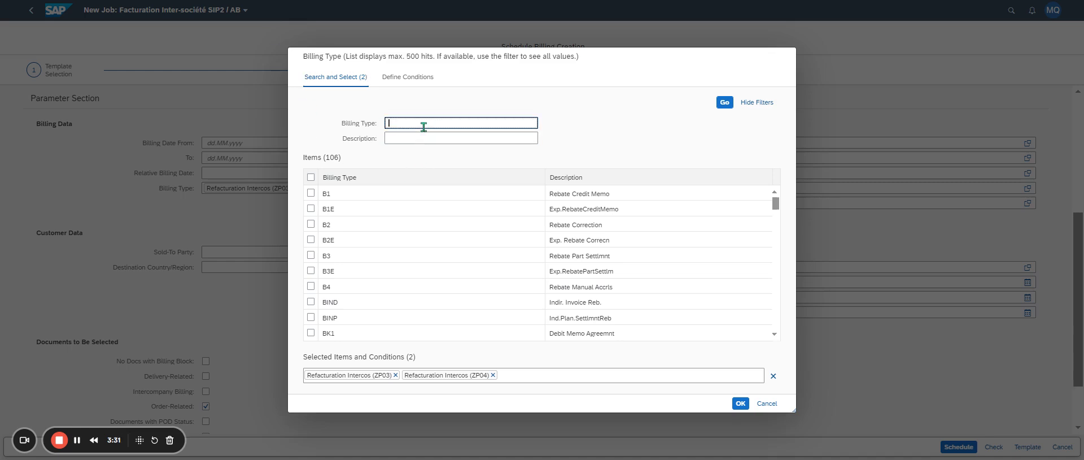
type("ZO*")
key("Return")
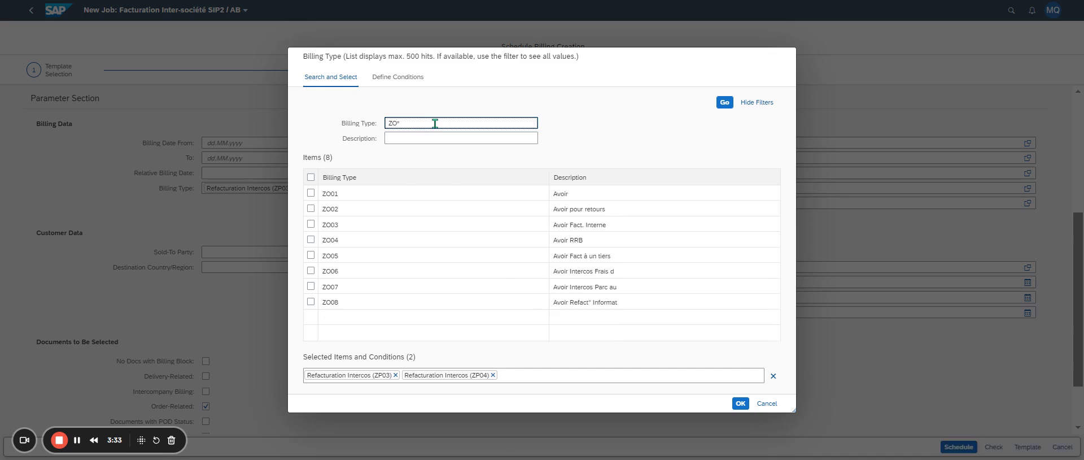
left_click(312, 271)
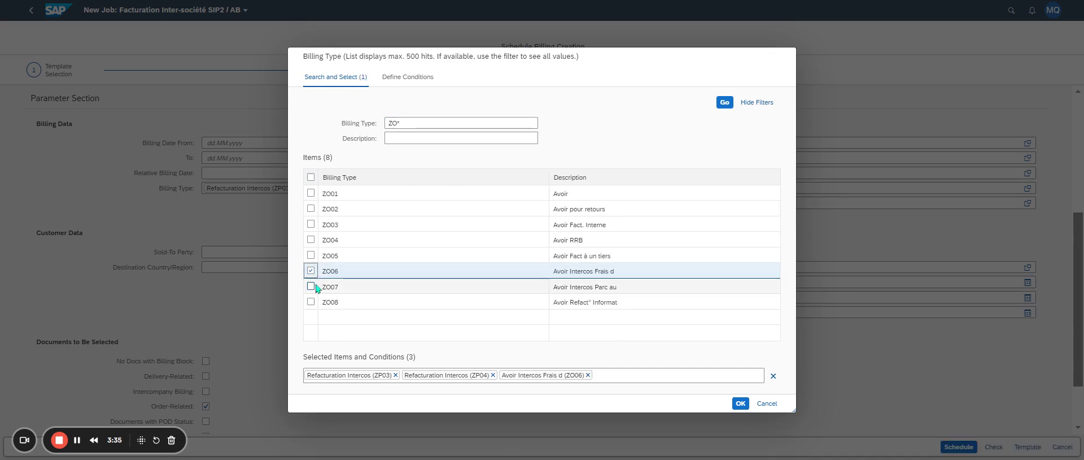
left_click(311, 286)
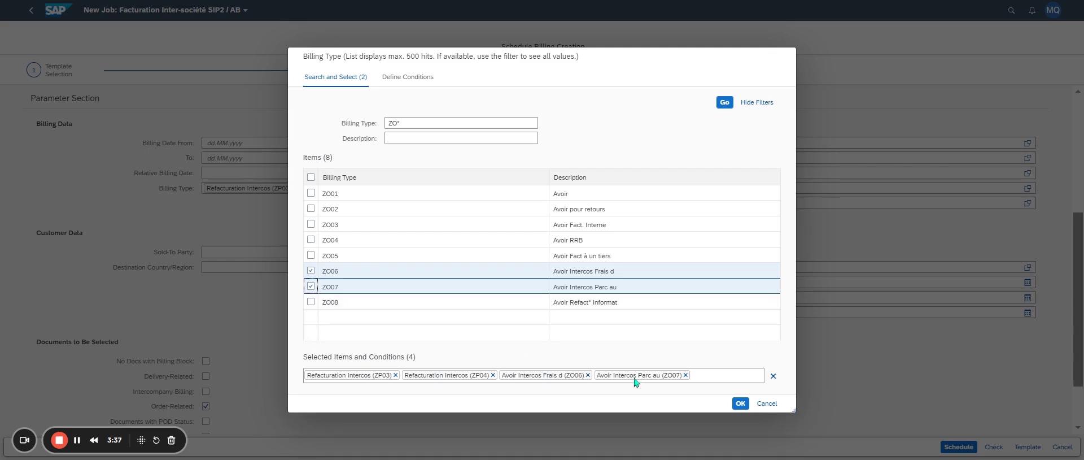
left_click(740, 404)
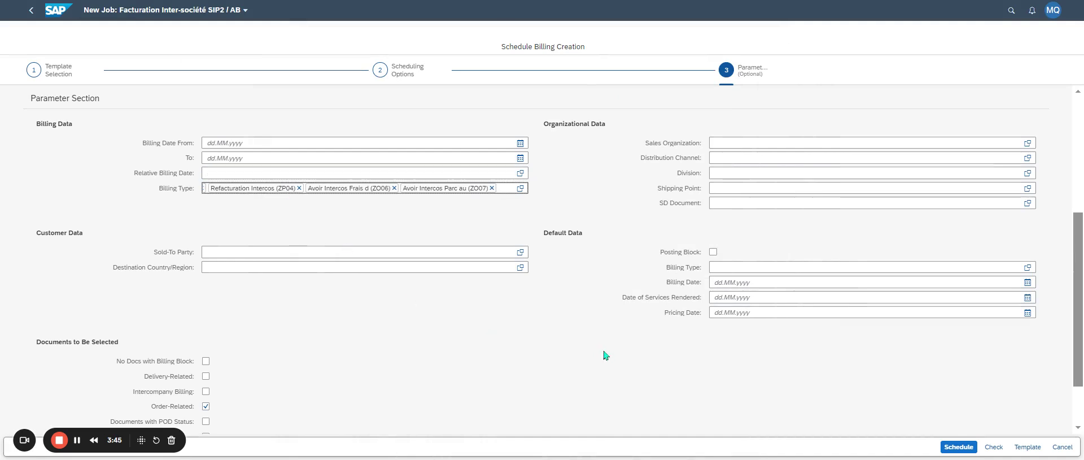
After checking the sales organization list, set Relative Billing Date to Today (TODAY).
left_click(1014, 143)
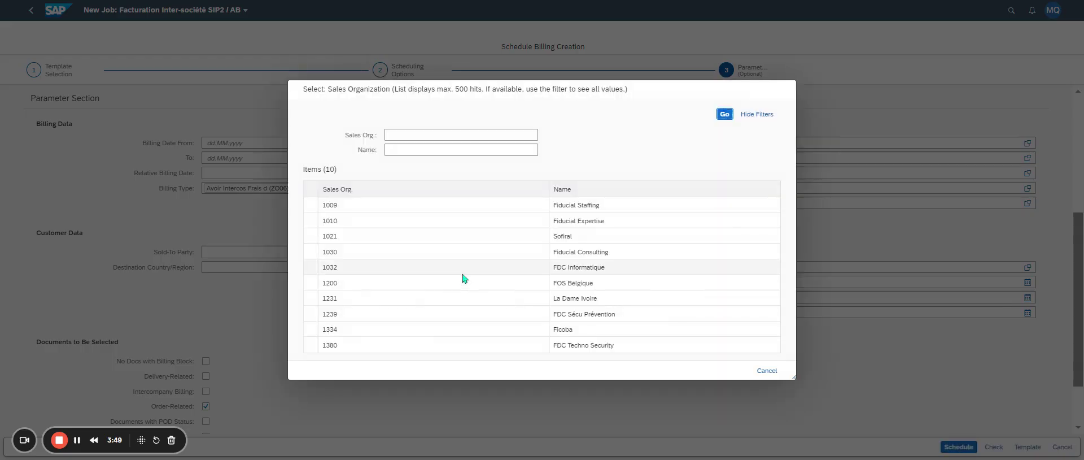
left_click(767, 371)
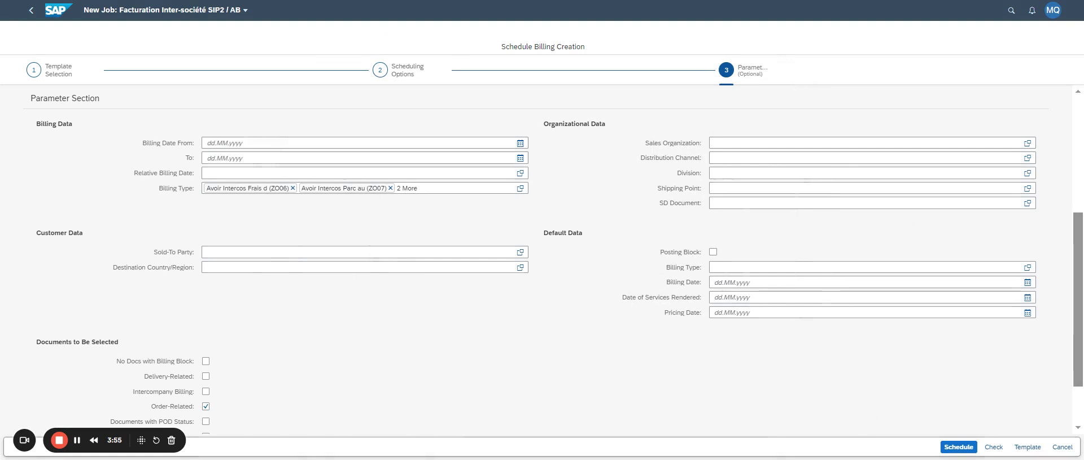
left_click(870, 143)
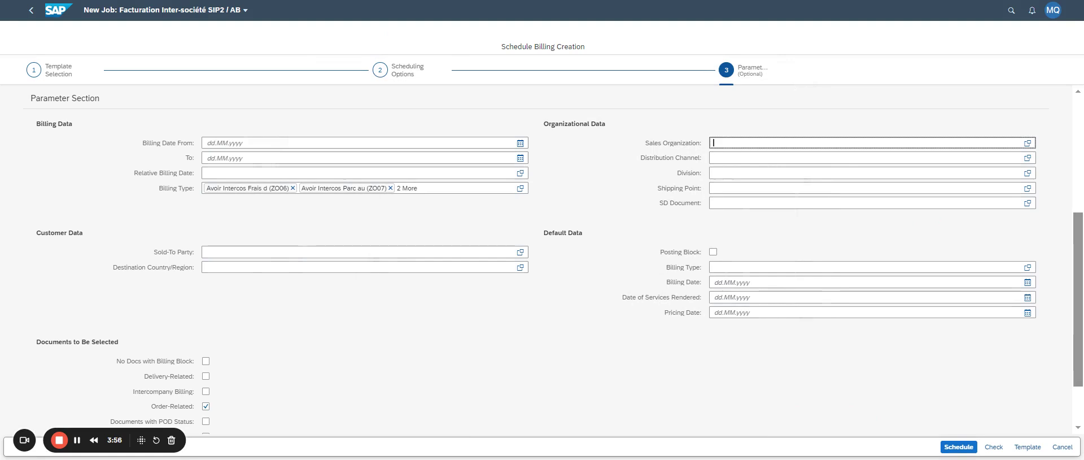
left_click(499, 174)
left_click(520, 174)
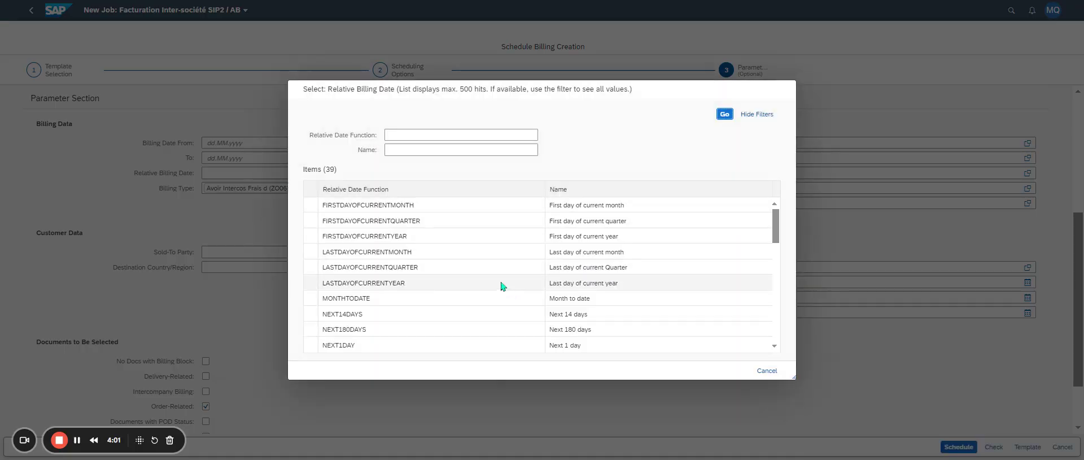
scroll(480, 277, "down", 3)
scroll(459, 303, "down", 6)
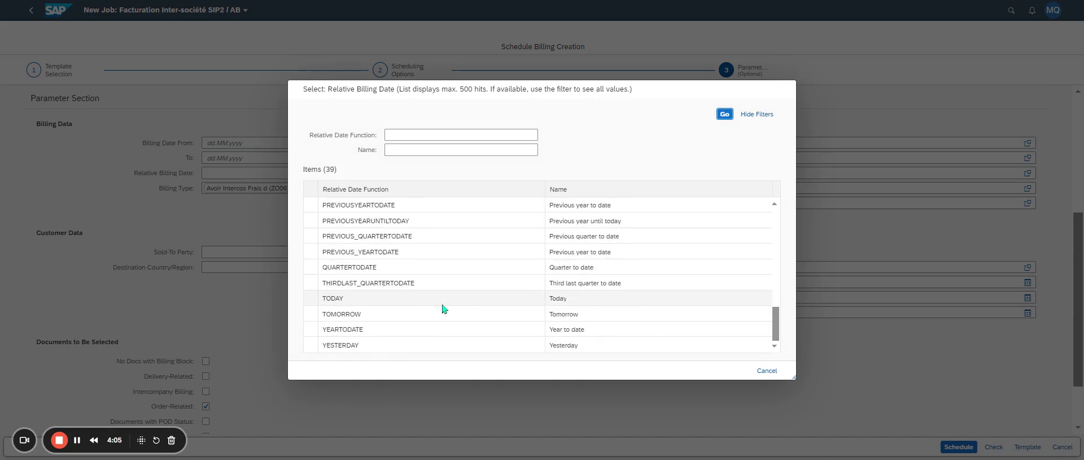
left_click(466, 298)
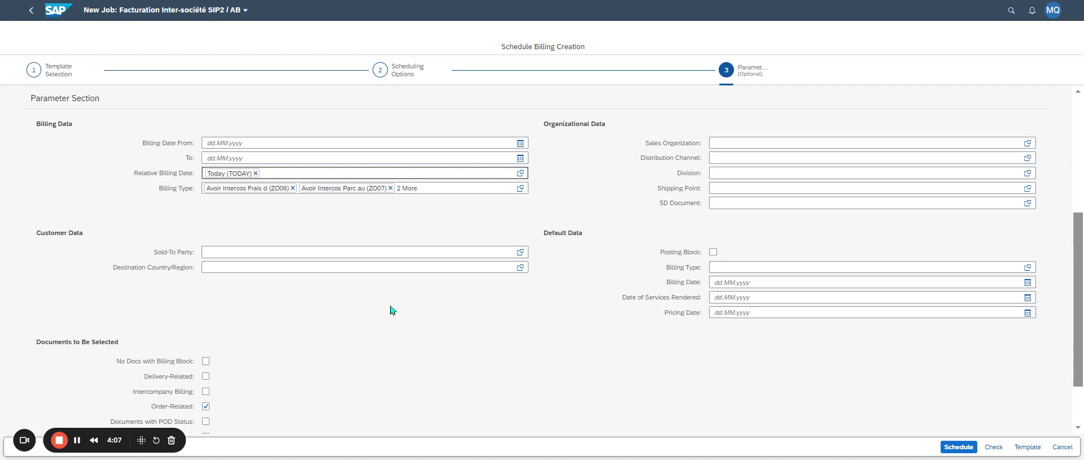
Run Check on the Schedule Billing Creation job parameters to confirm it can be scheduled.
scroll(405, 310, "up", 3)
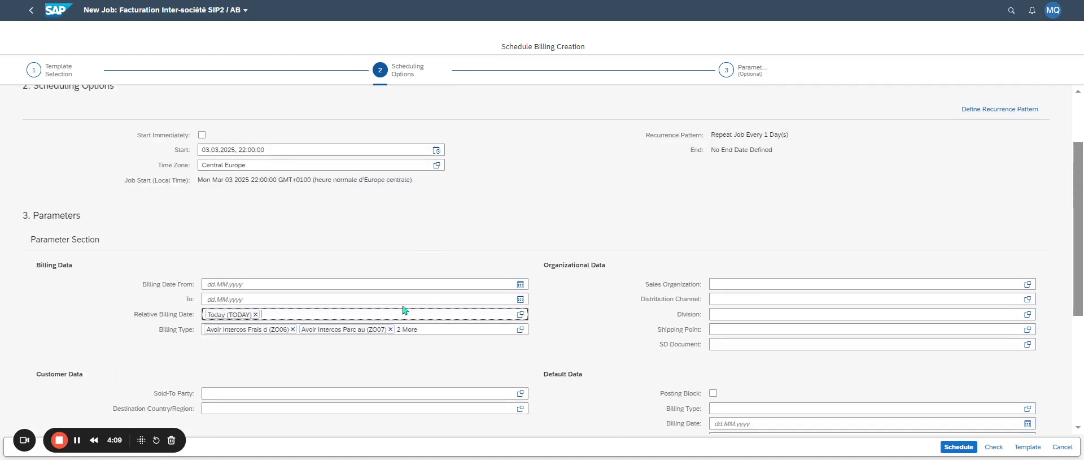
scroll(179, 248, "down", 3)
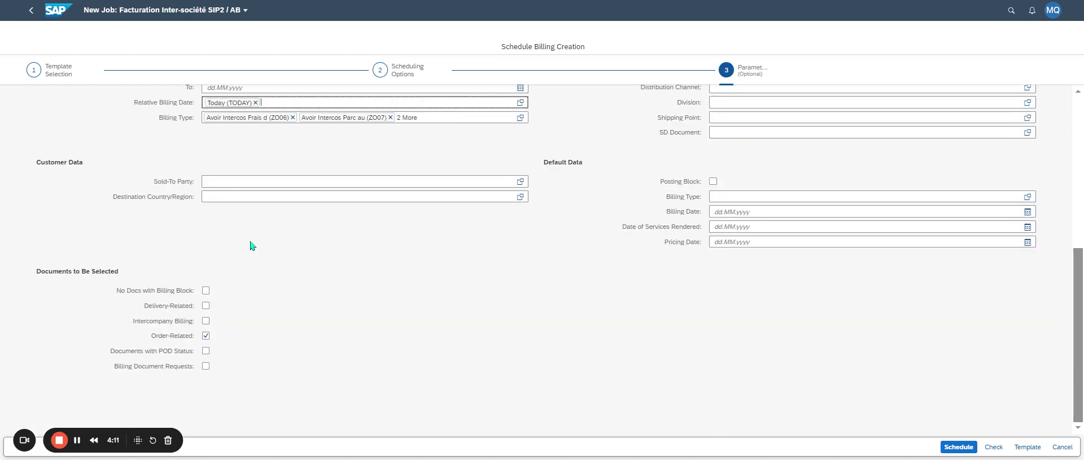
left_click(993, 448)
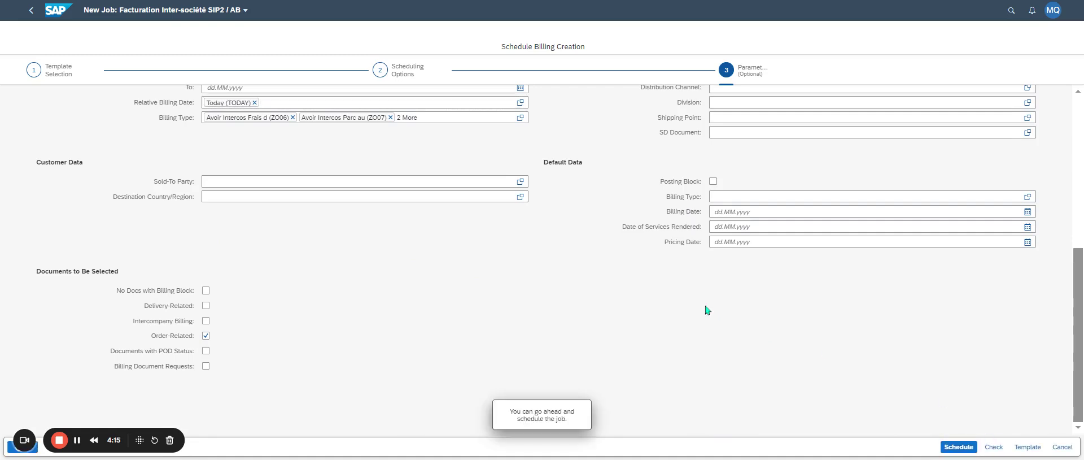
scroll(646, 316, "up", 2)
scroll(646, 316, "up", 1)
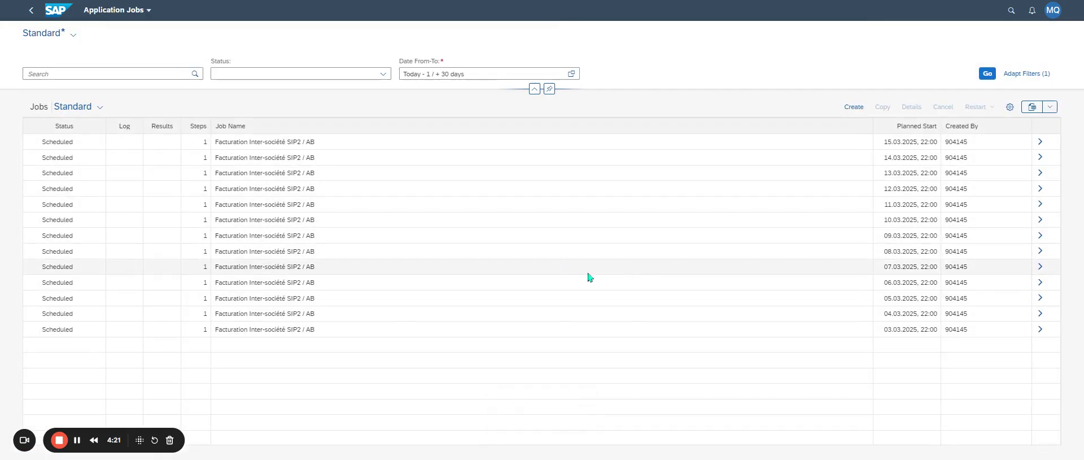
Set the Application Jobs date range upper limit to 1 day and refresh the list.
left_click(571, 73)
double_click(582, 158)
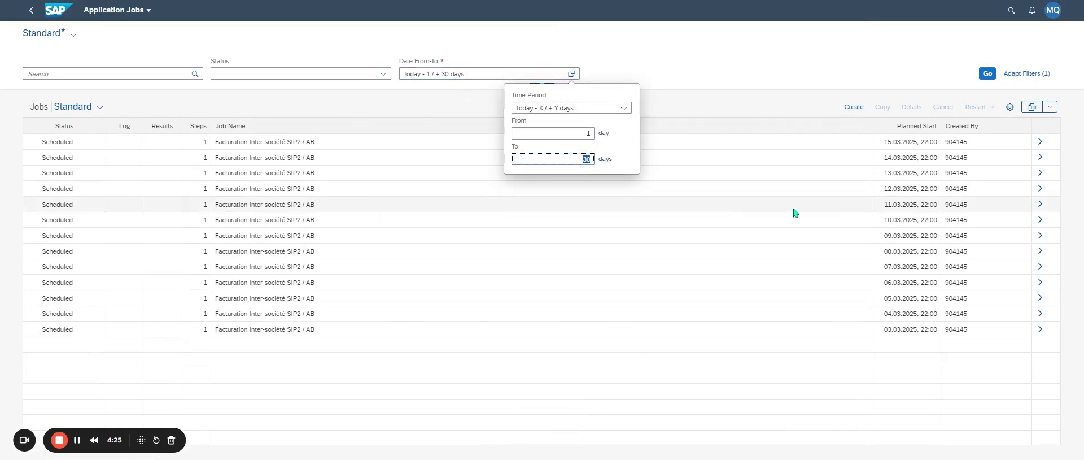
type("1")
left_click(748, 83)
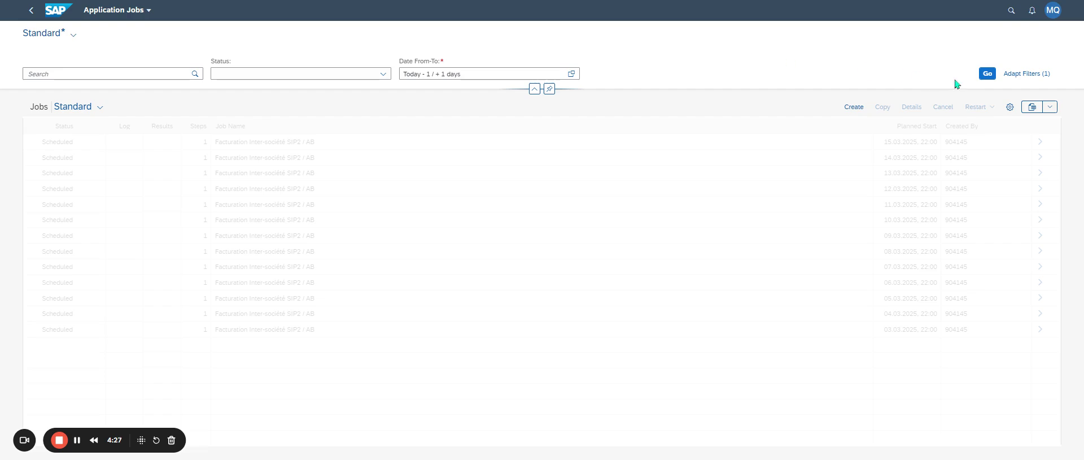
left_click(987, 73)
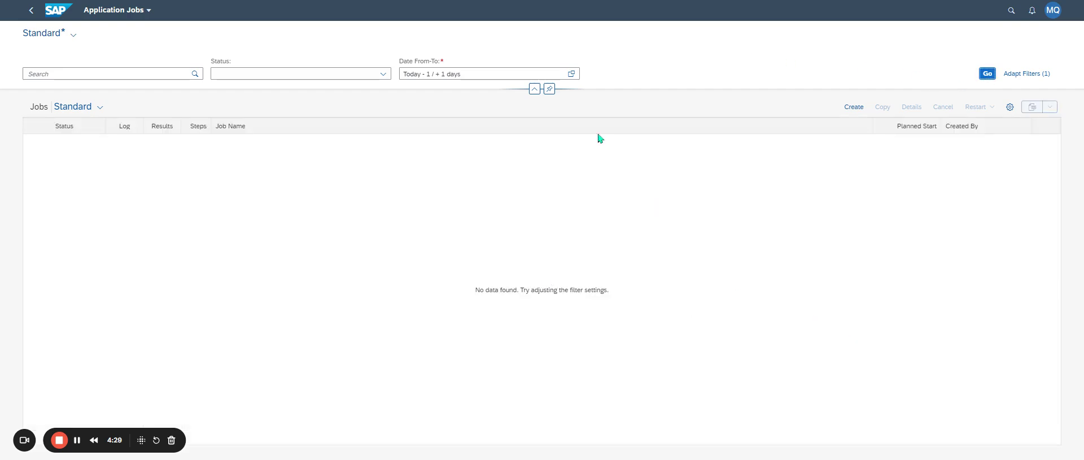
Widen the date range to Today - 1 / + 20 days and reload the jobs.
left_click(571, 74)
left_click(590, 159)
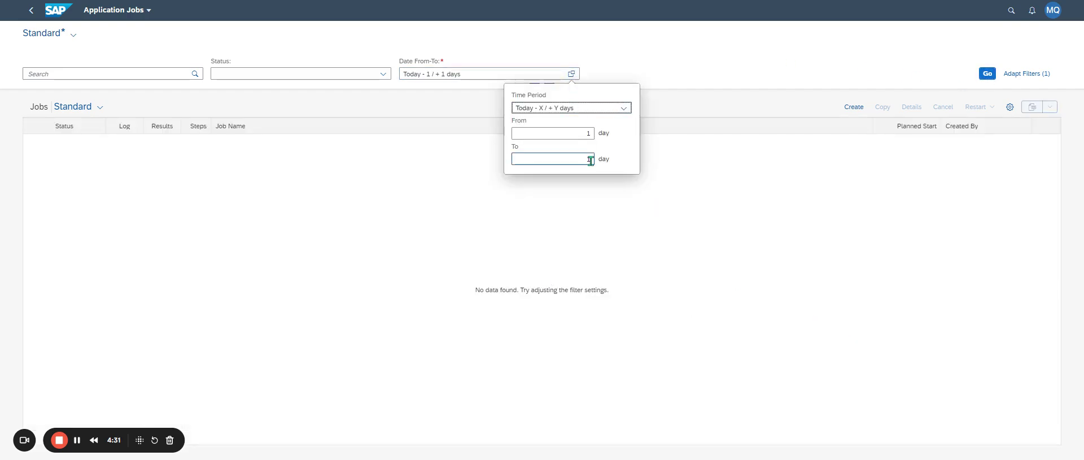
left_click(590, 159)
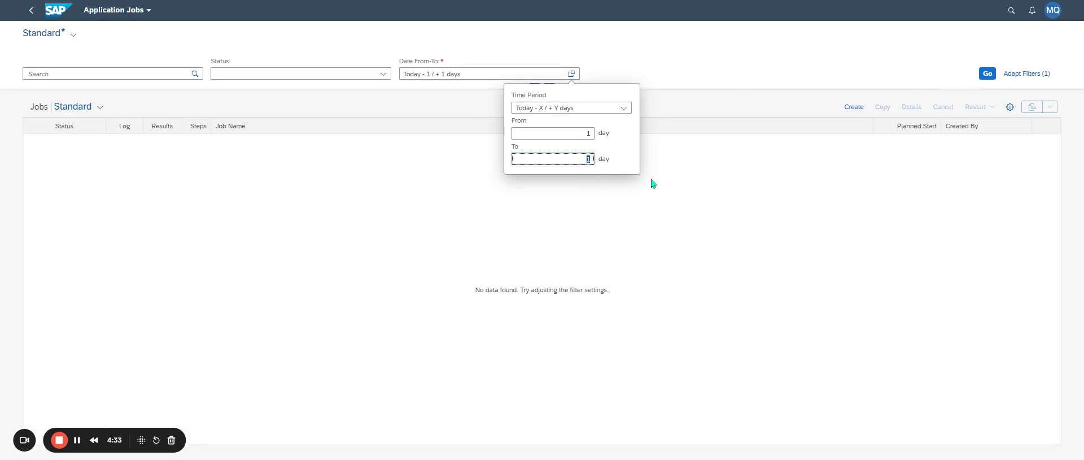
type("5")
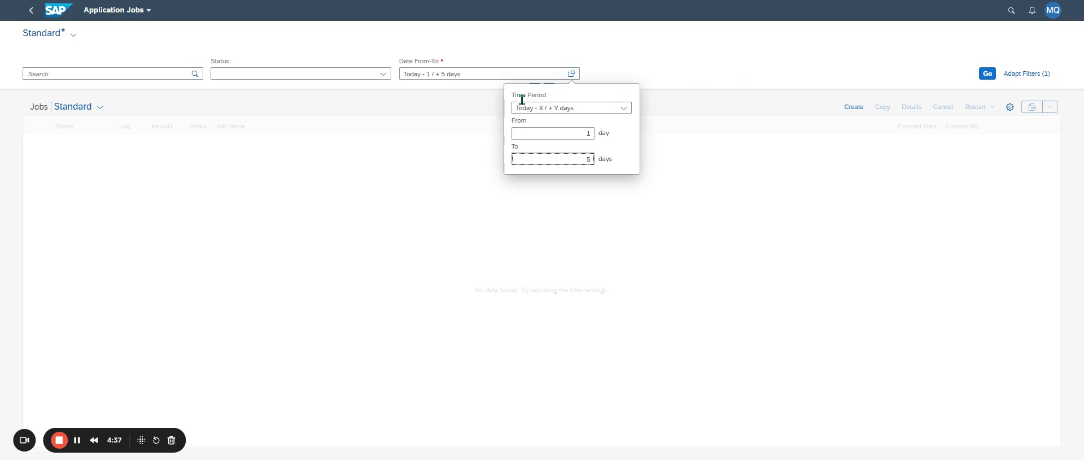
double_click(580, 165)
left_click(981, 75)
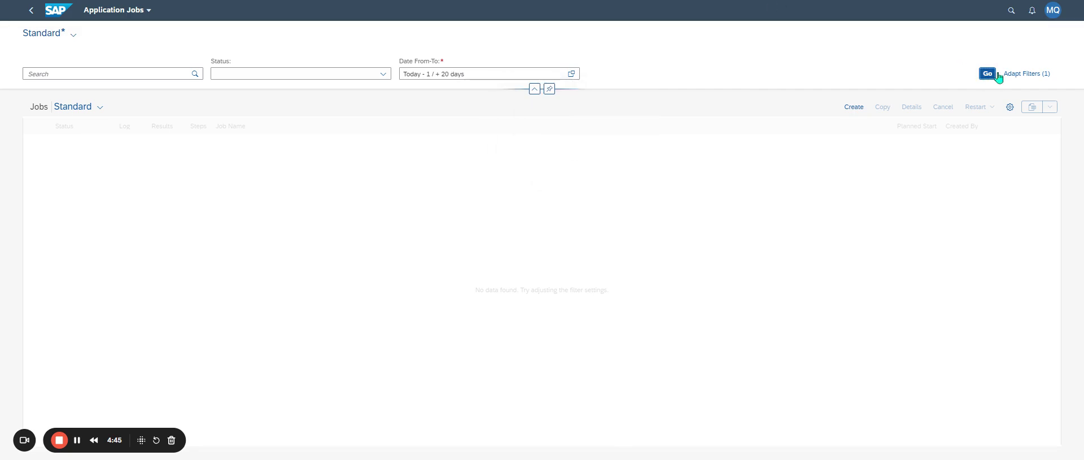